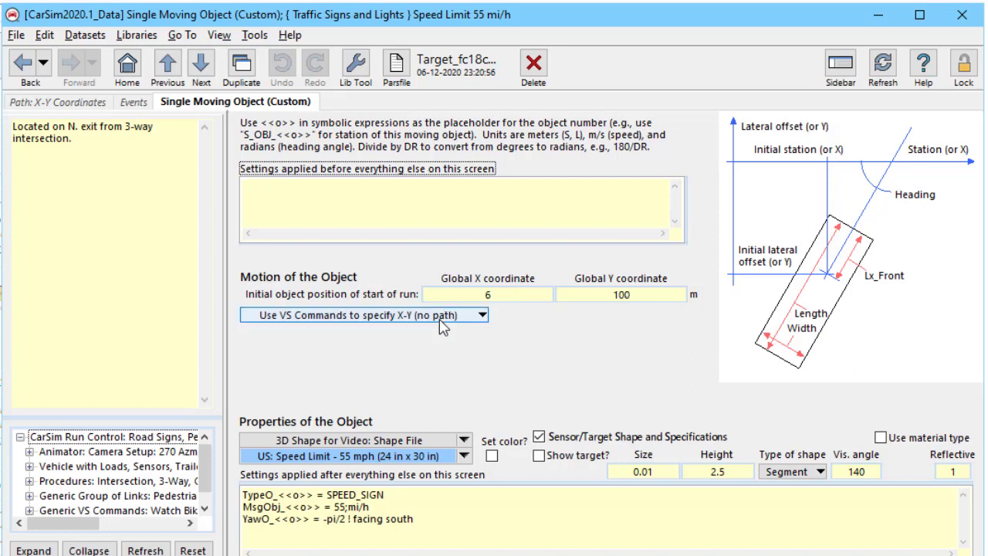
Step: Go back to the Woman Crossing from S=-9.5, L=-5 pedestrian dataset
left_click(23, 65)
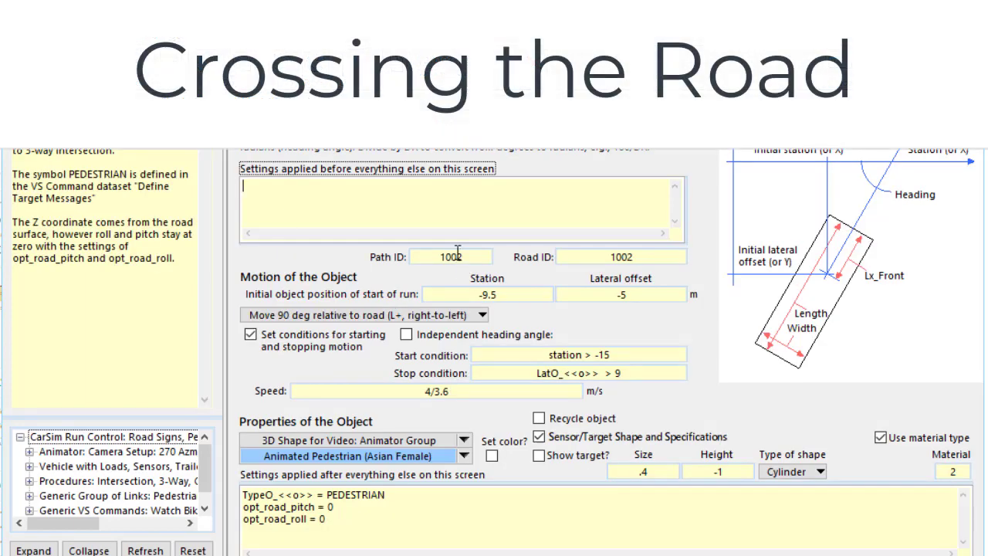
left_click(457, 254)
left_click(598, 256)
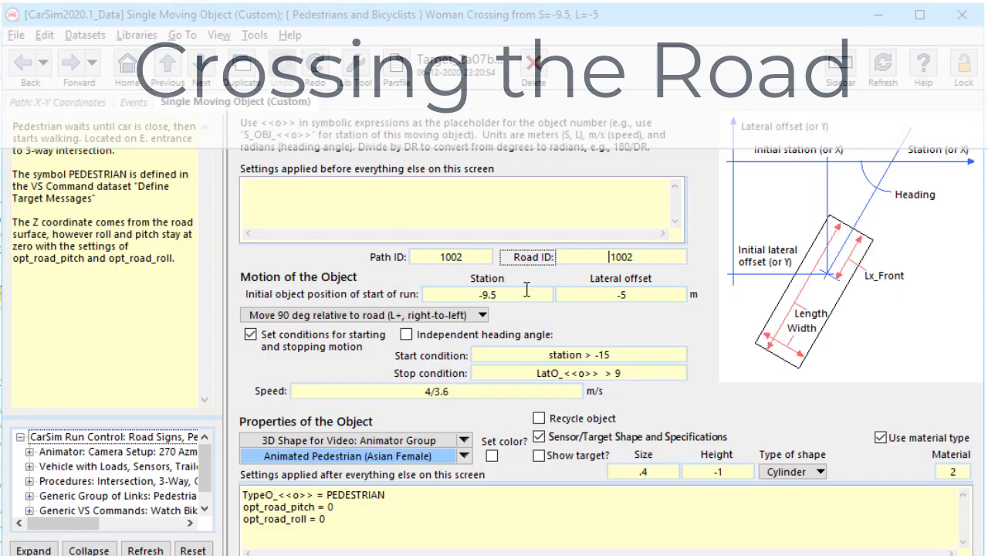
key("Tab")
left_click(603, 299)
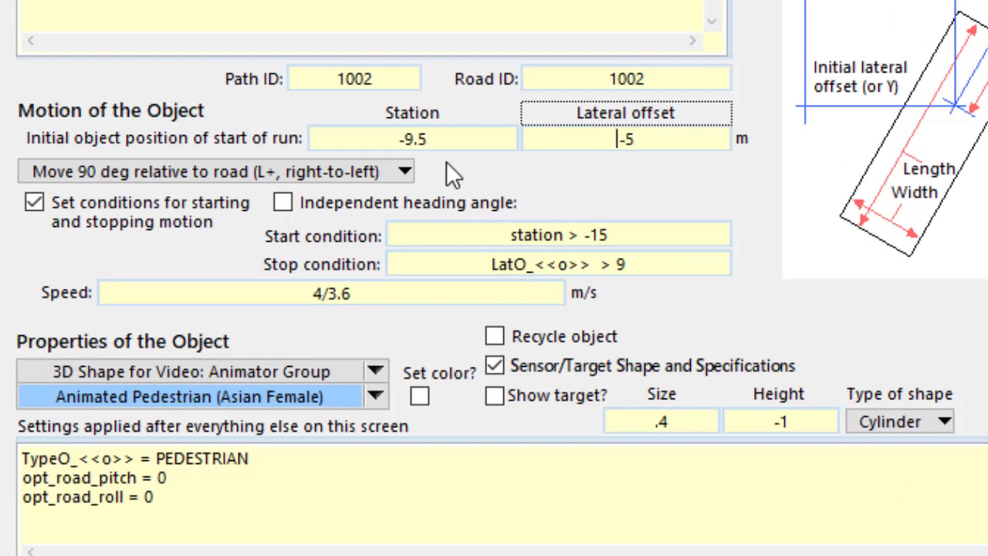
left_click(376, 173)
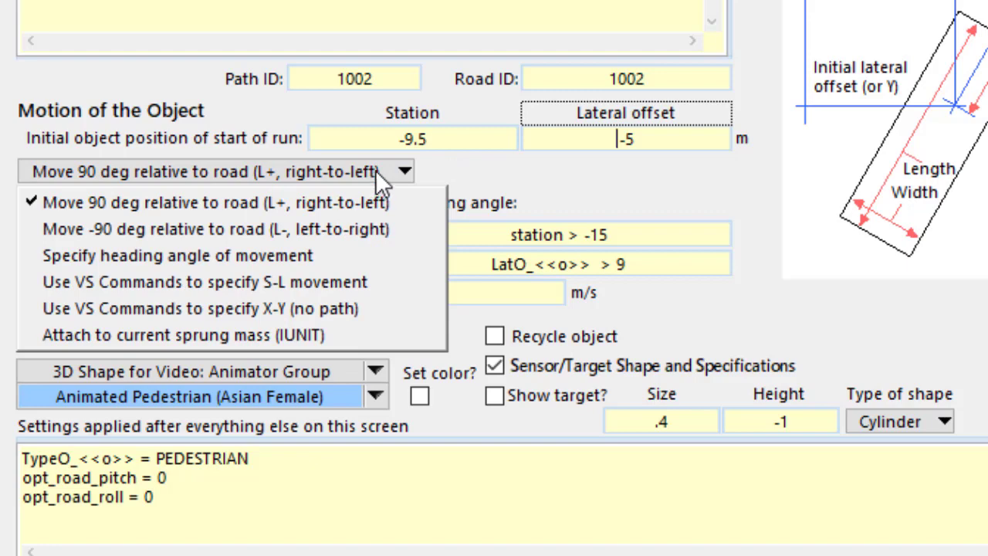
left_click(461, 167)
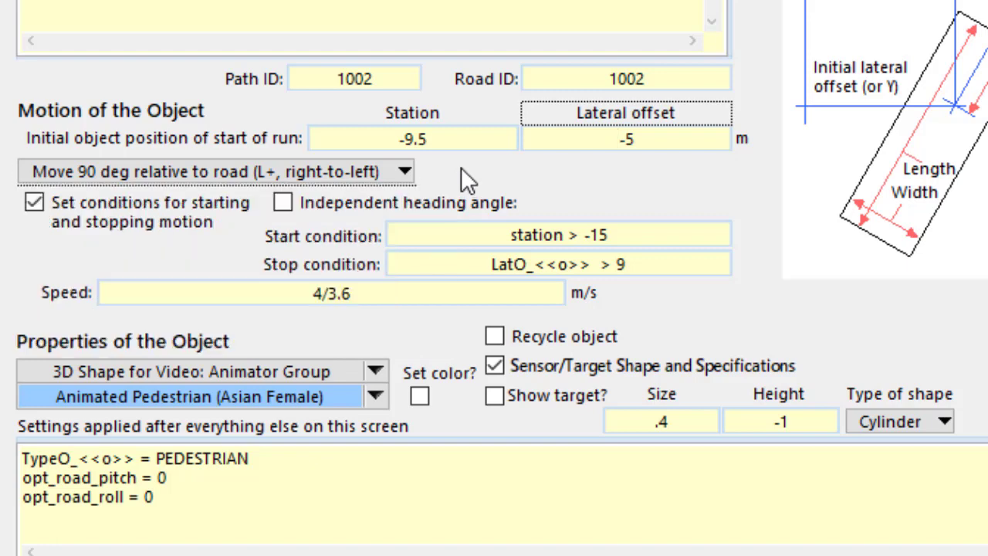
left_click(355, 302)
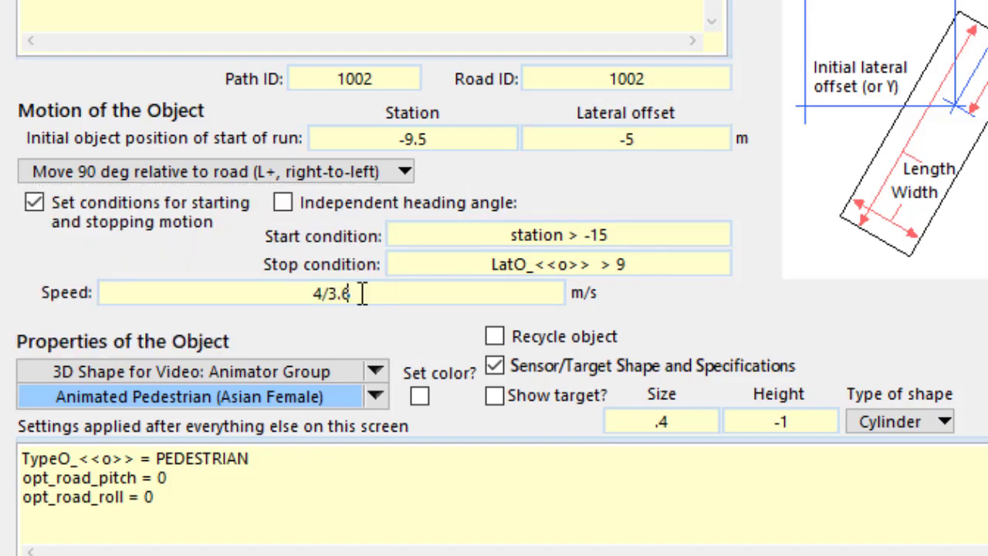
left_click(576, 231)
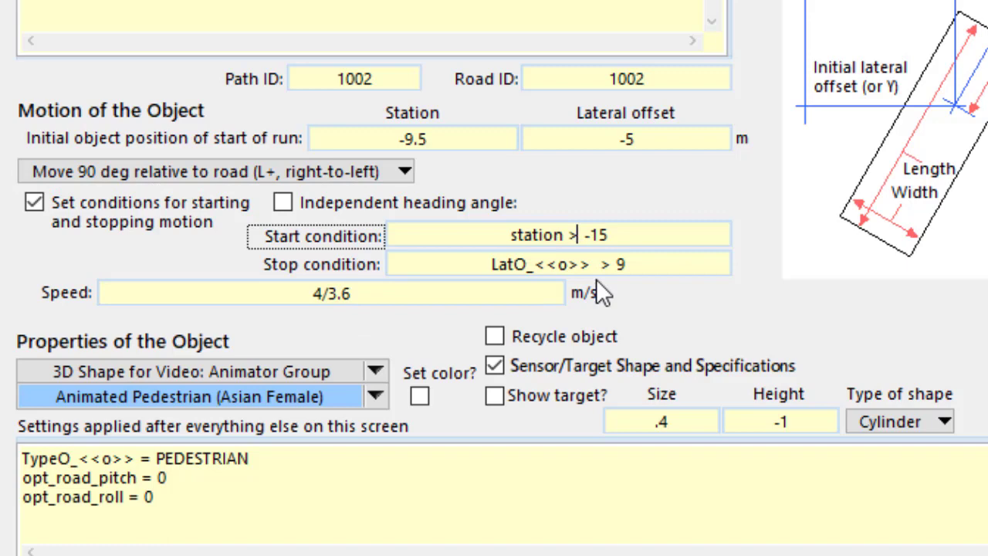
left_click(595, 265)
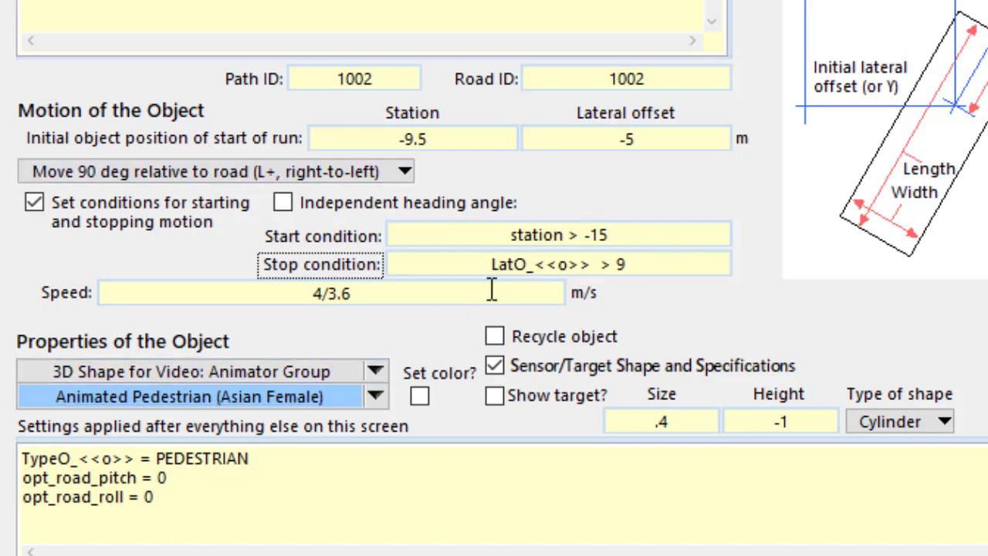
left_click_drag(595, 264, 542, 271)
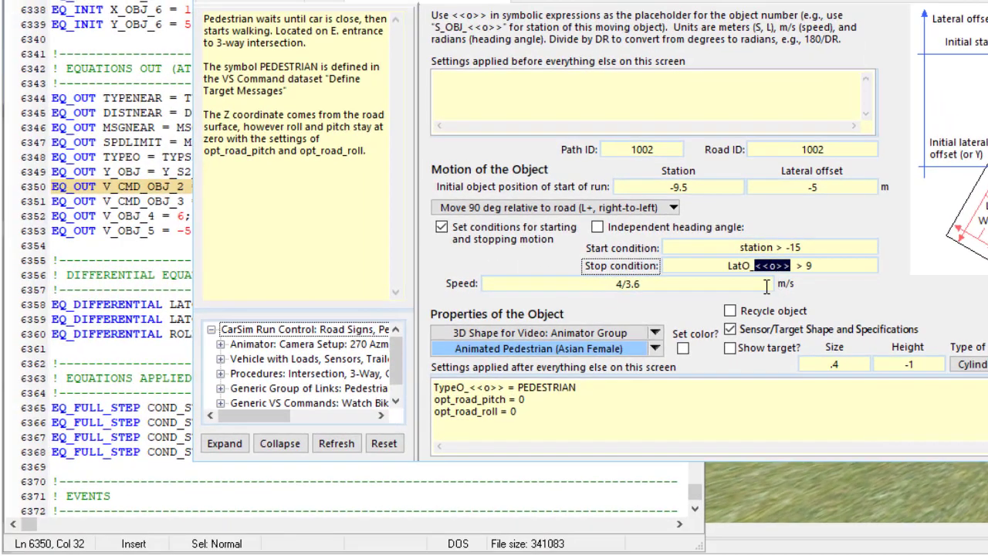
left_click(164, 203)
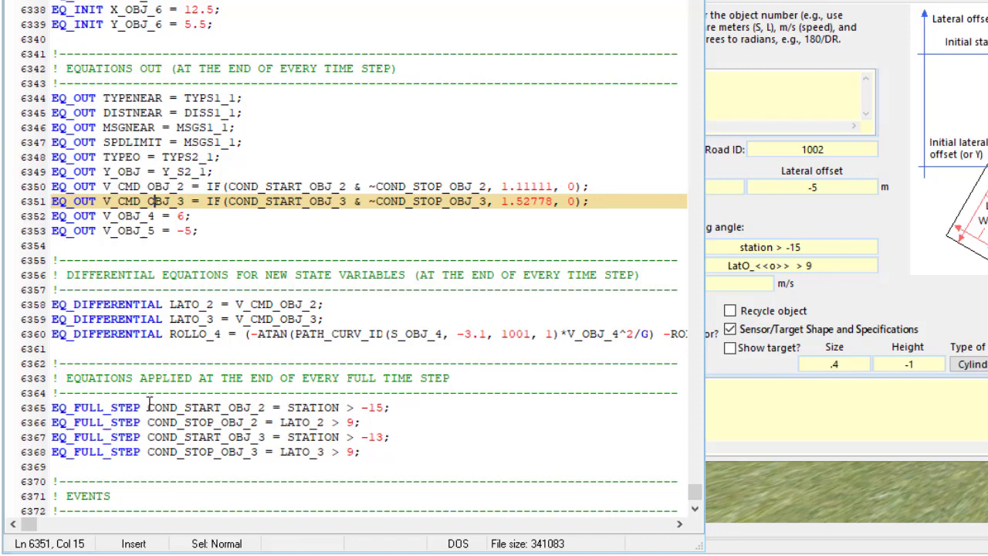
left_click_drag(149, 407, 268, 407)
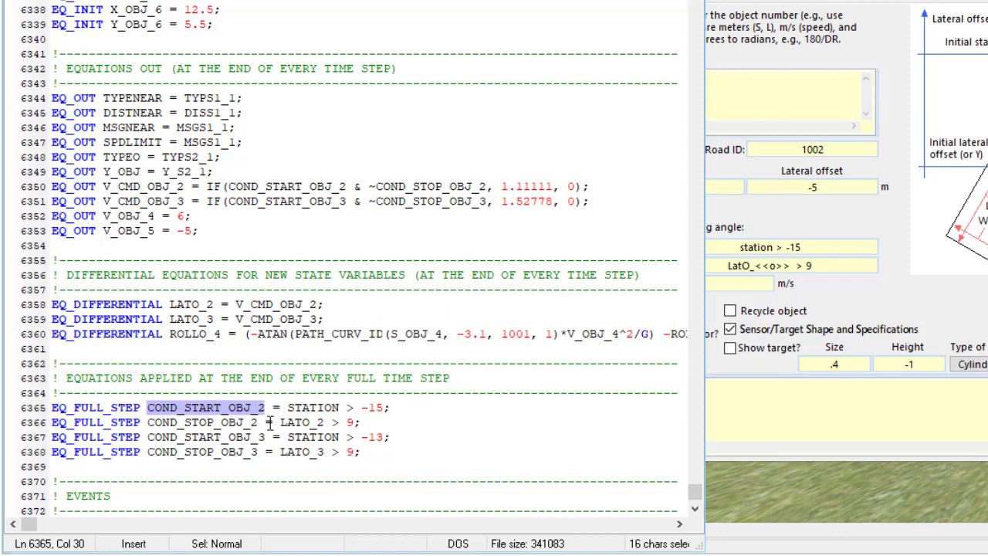
left_click_drag(283, 422, 355, 422)
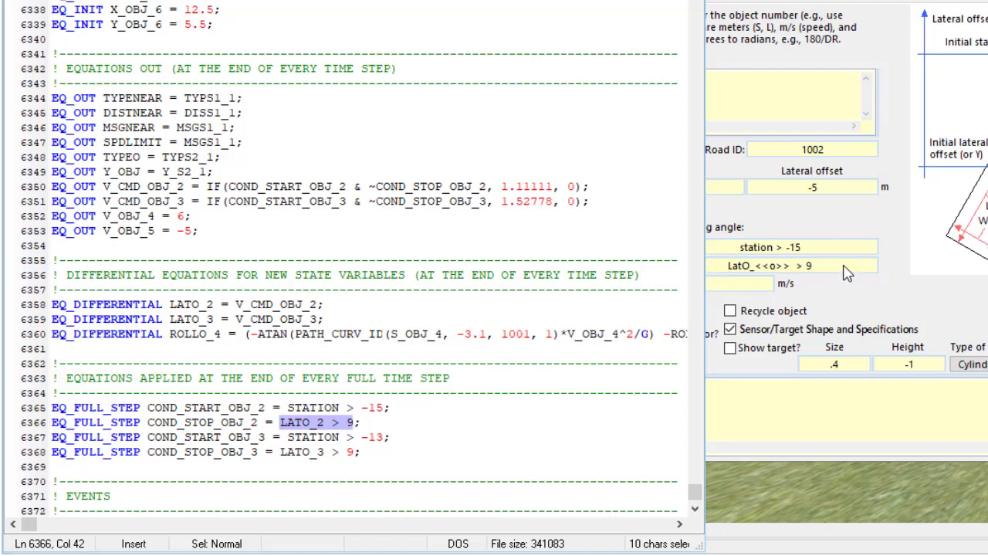
left_click(193, 408)
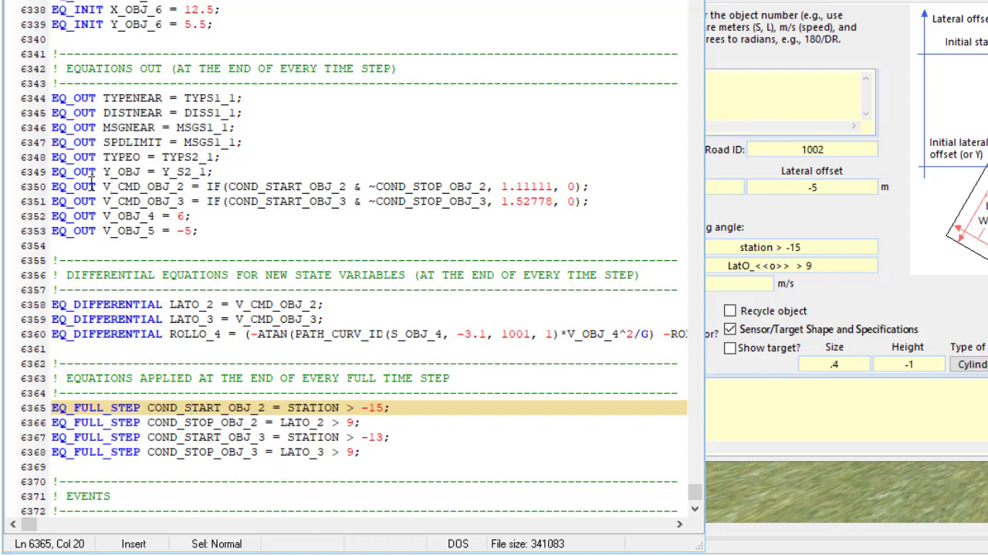
left_click(258, 190)
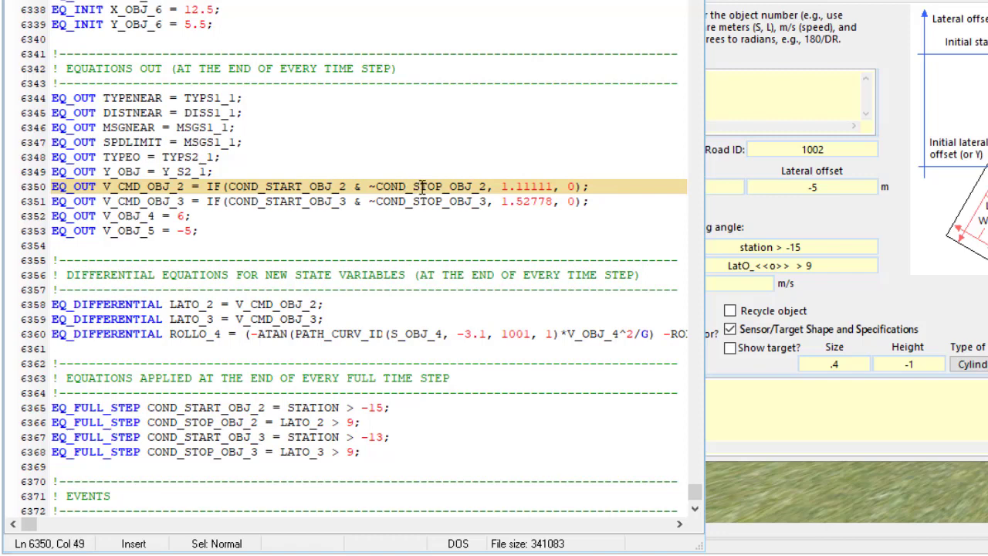
double_click(525, 185)
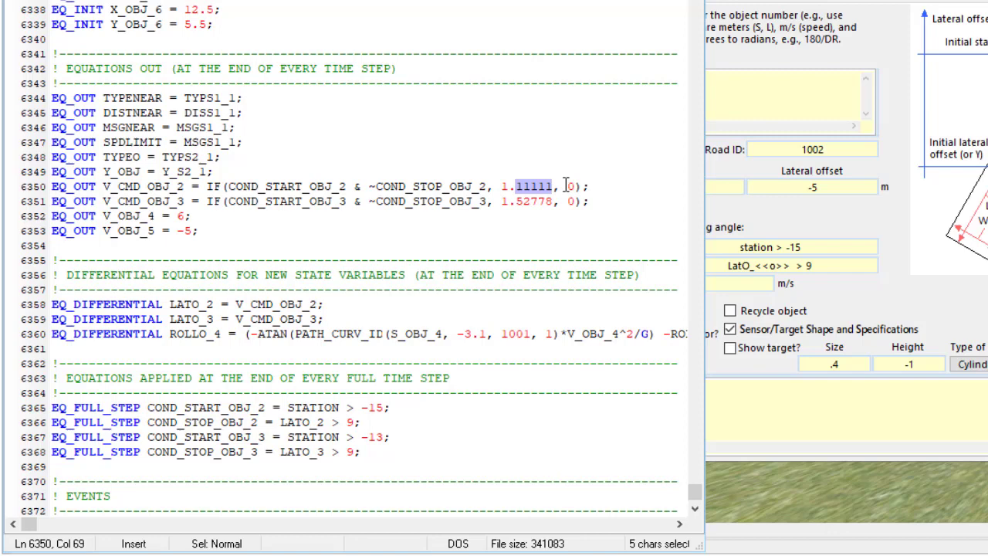
left_click(783, 417)
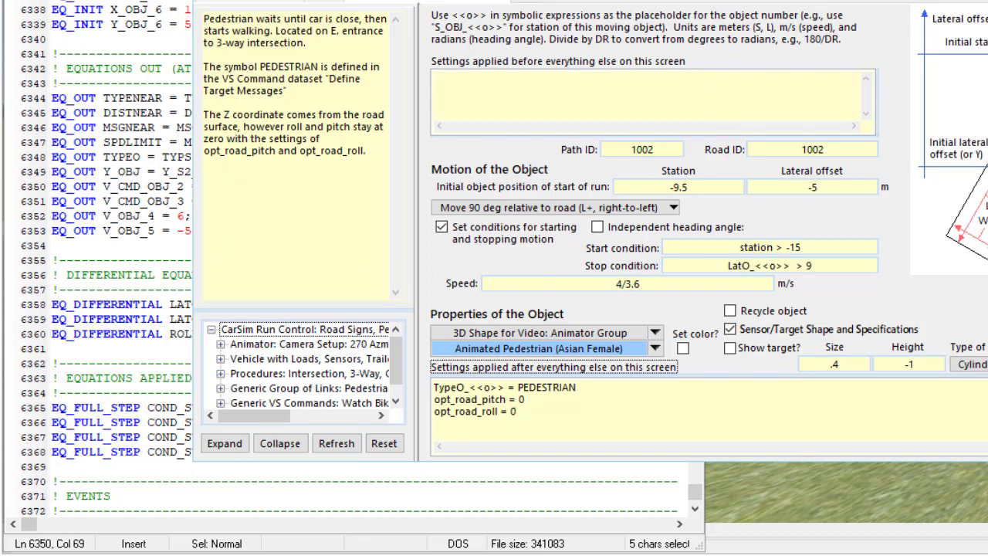
Step: Play the crossing run in VS Visualizer as the blue car approaches the waiting pedestrians
left_click(820, 503)
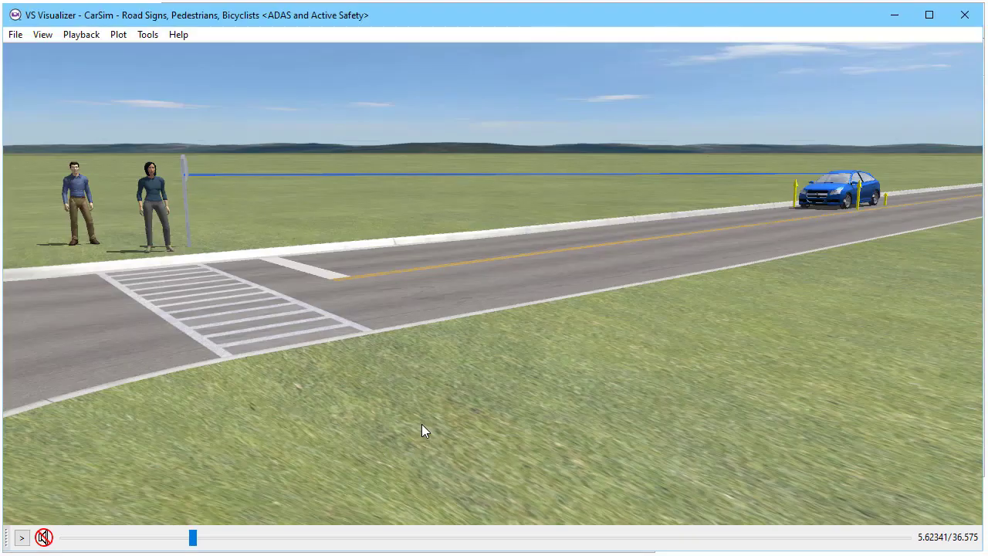
left_click(22, 537)
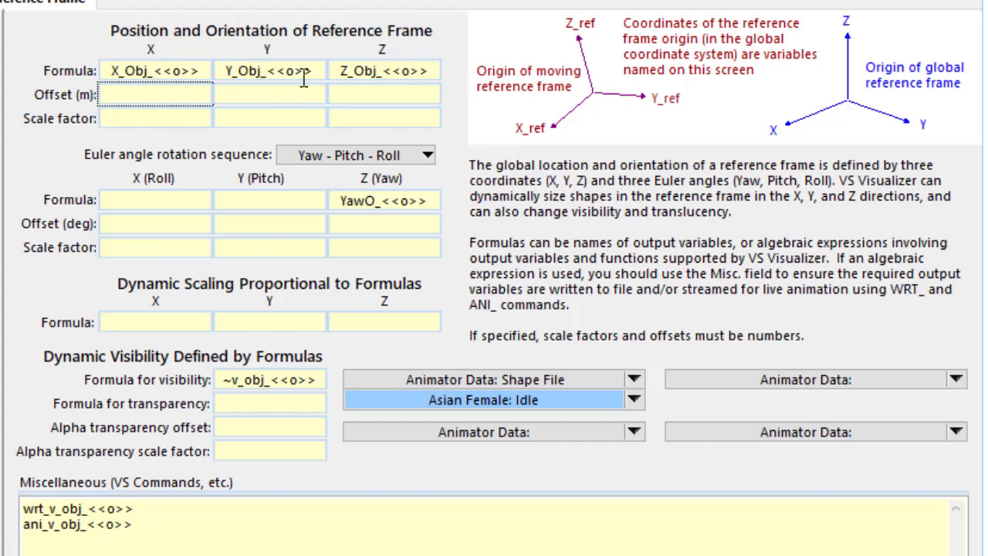
Step: Review the idle pedestrian's Y formula, its Asian Female: Idle shape, and the ~v_obj_<<o>> visibility formula
left_click_drag(313, 70, 274, 75)
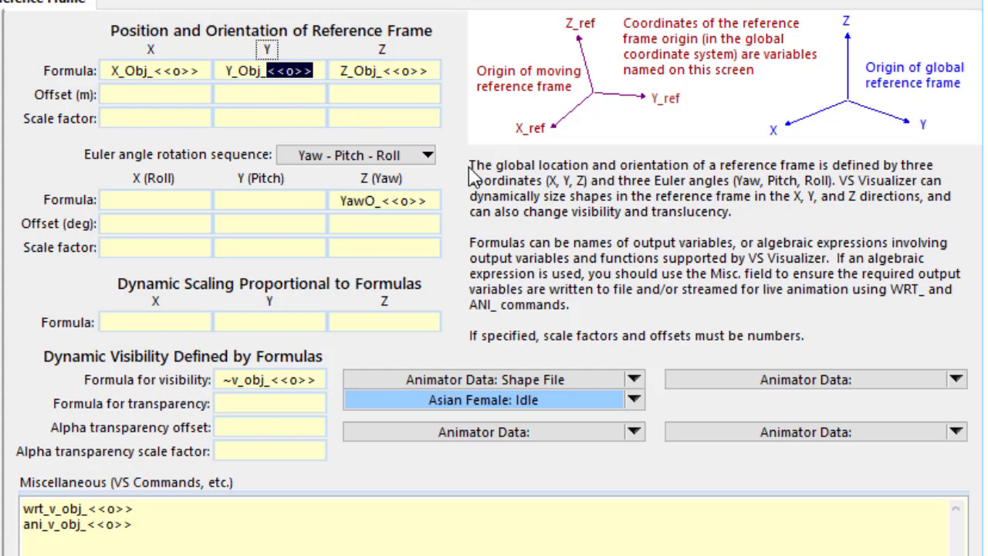
left_click(427, 401)
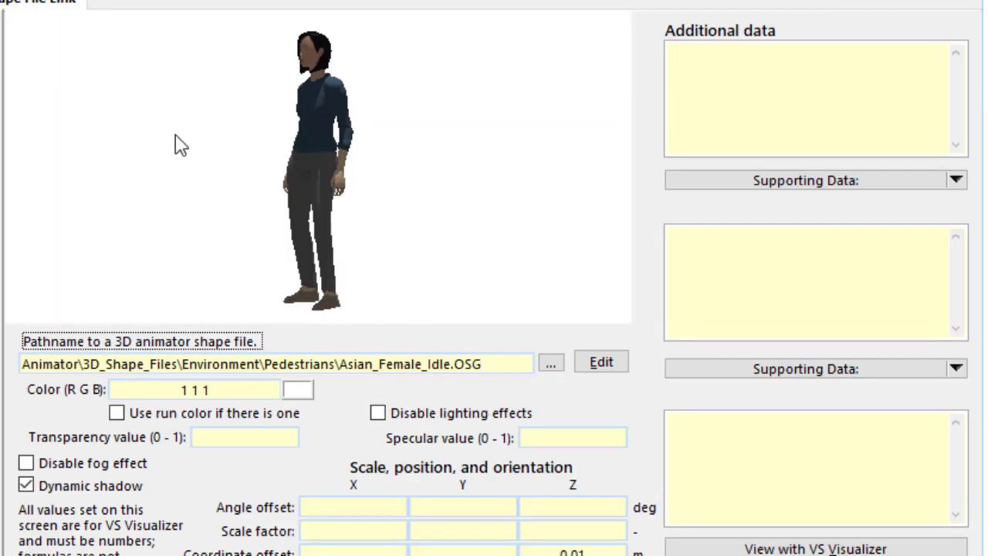
key("alt+Left")
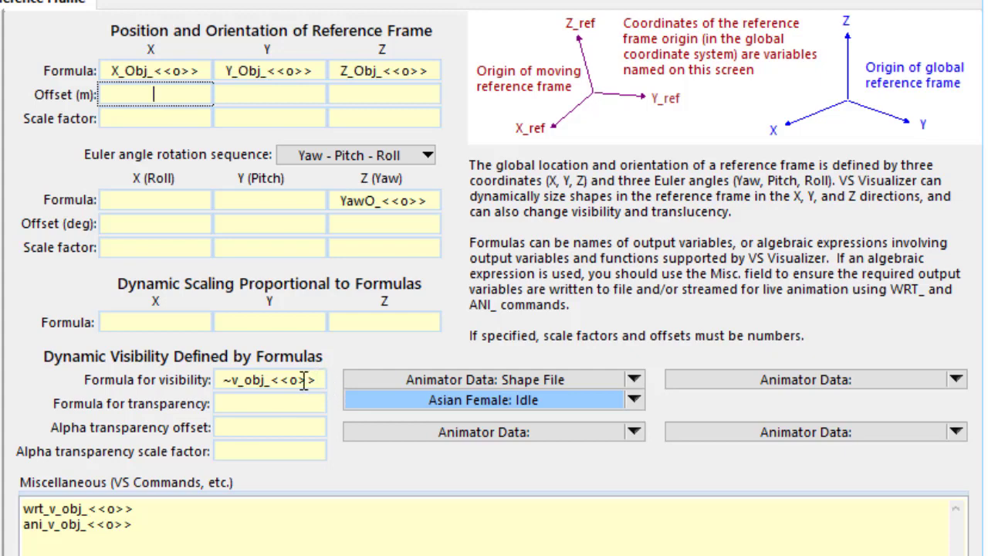
left_click(255, 390)
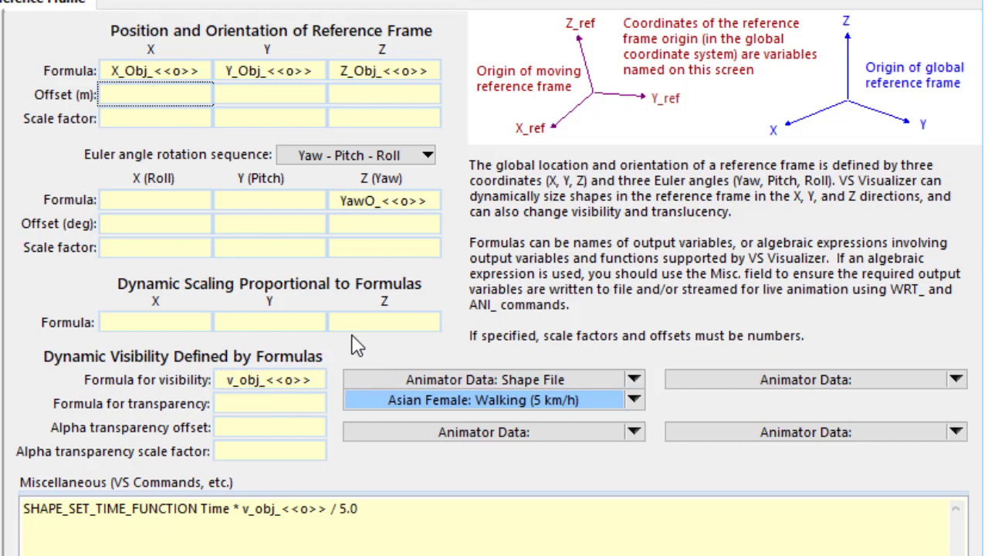
Step: Preview the Asian_Female_Walking.OSG shape walking, then return to its reference frame dataset
left_click(389, 400)
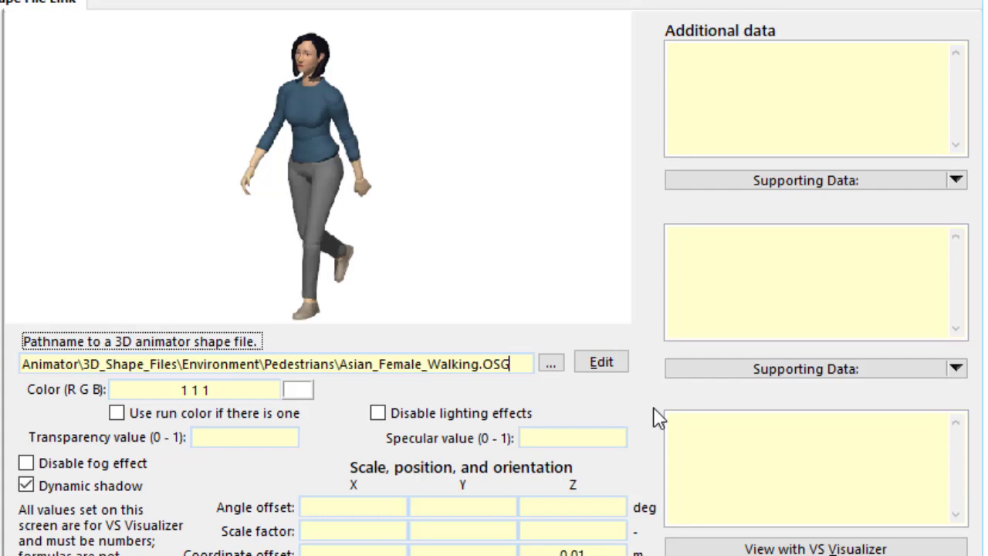
left_click(816, 549)
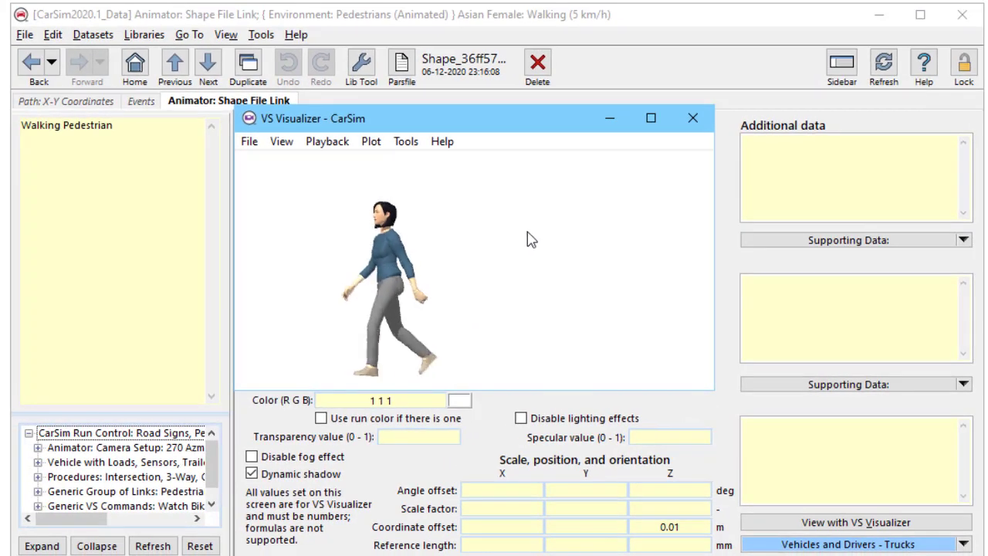
left_click(691, 118)
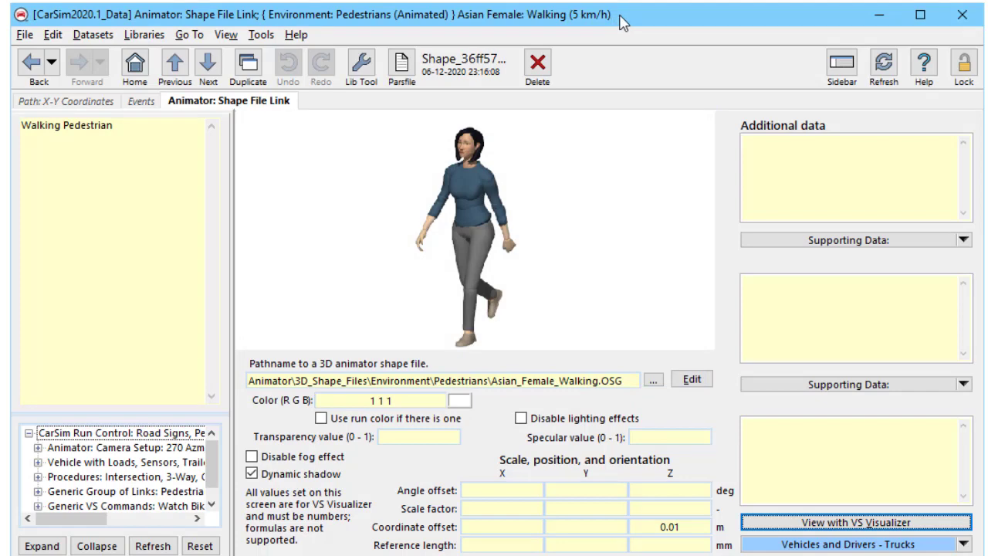
left_click(35, 65)
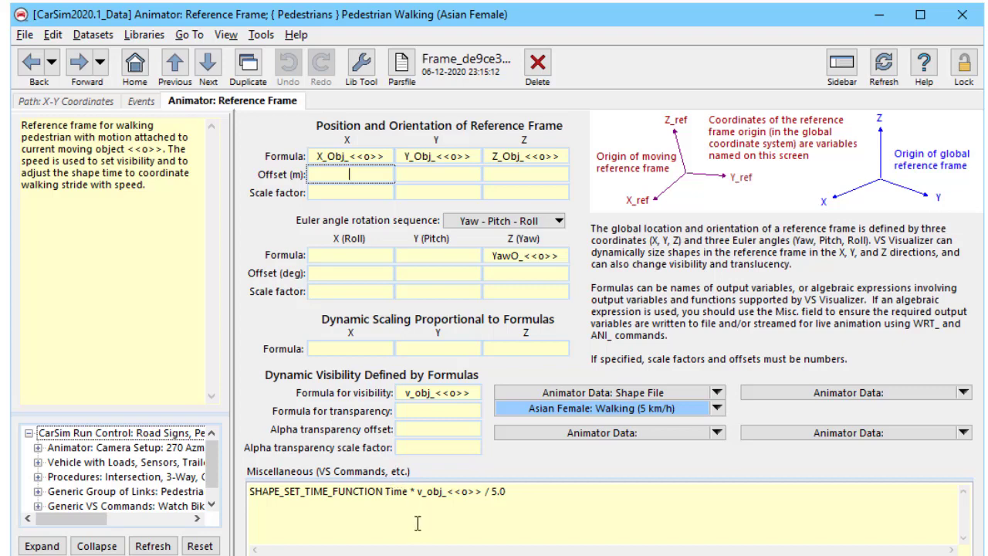
double_click(290, 494)
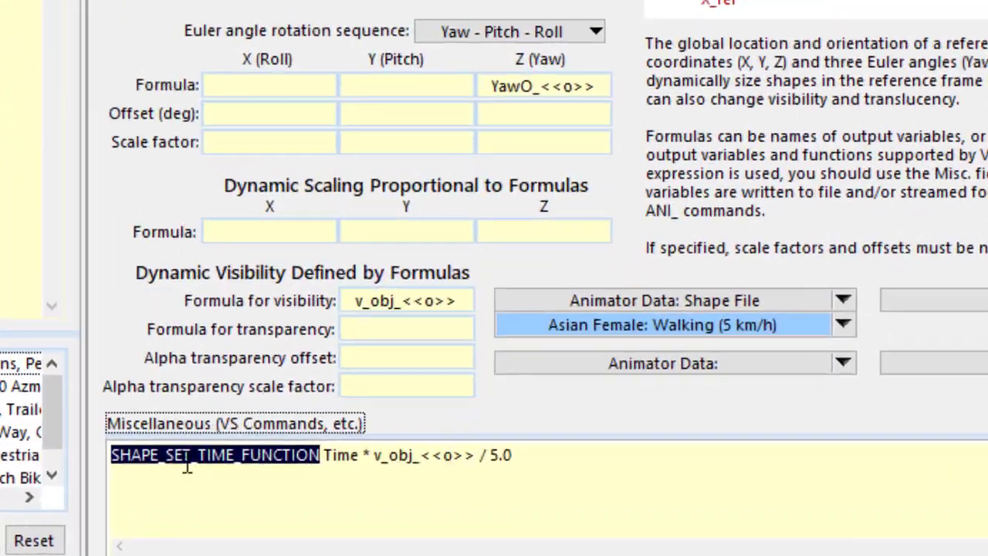
left_click(297, 493)
double_click(120, 435)
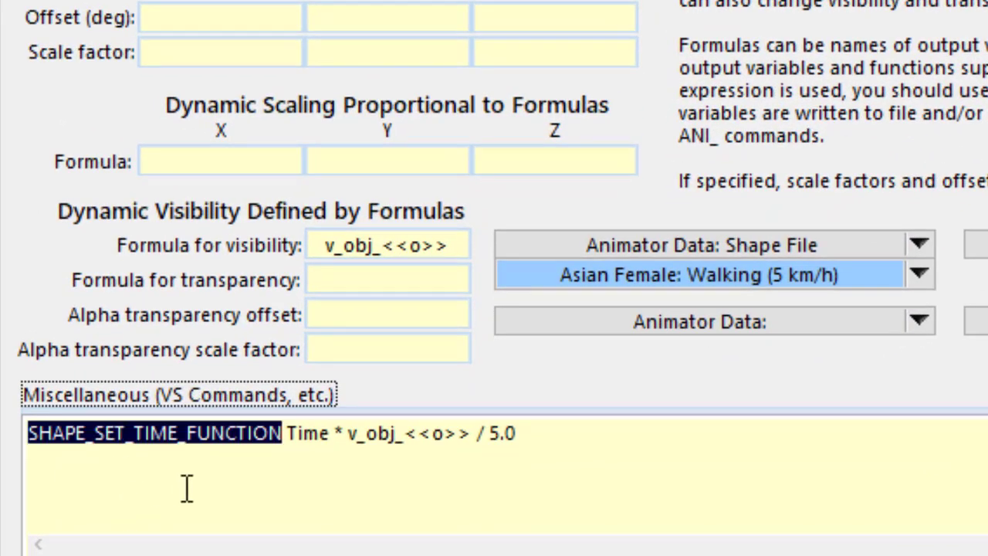
double_click(318, 435)
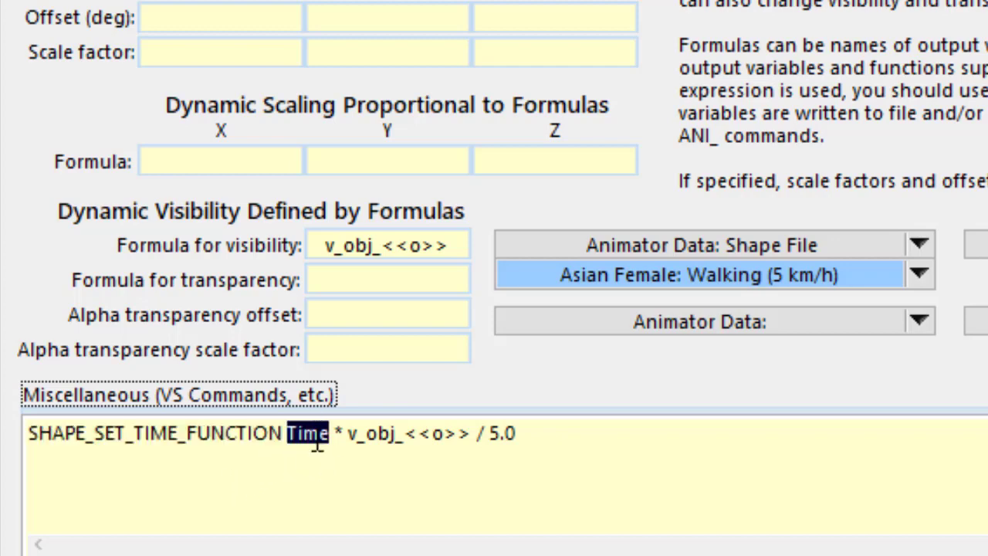
left_click(543, 431)
left_click_drag(538, 434, 348, 435)
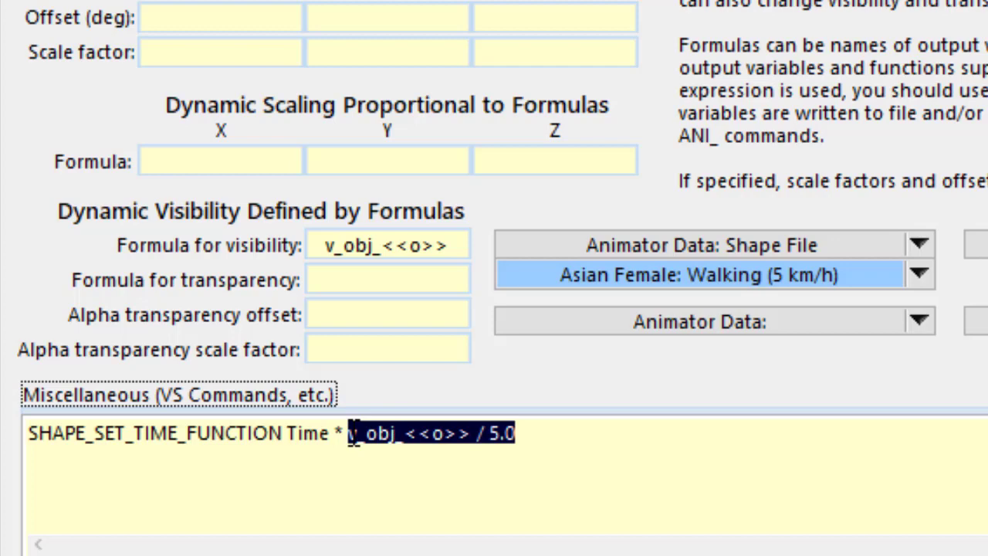
left_click(361, 436)
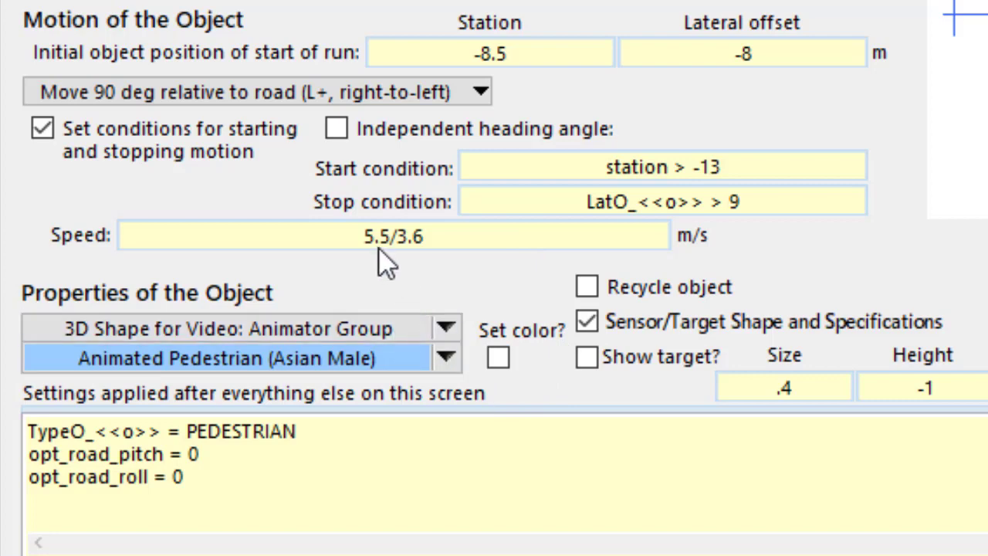
Step: Select the male pedestrian's 5.5/3.6 m/s crossing speed value
left_click(356, 231)
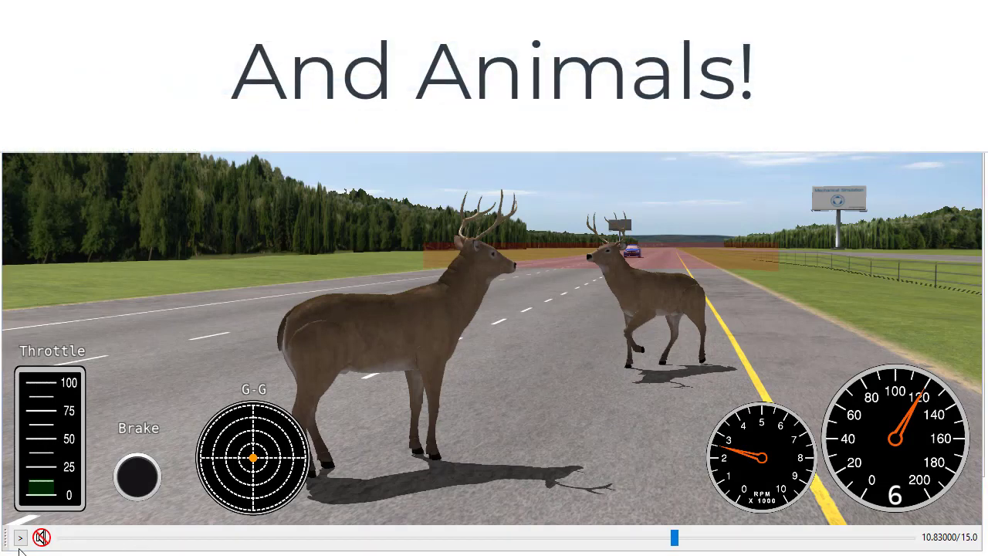
Step: Play the deer crossing animation in VS Visualizer
left_click(20, 538)
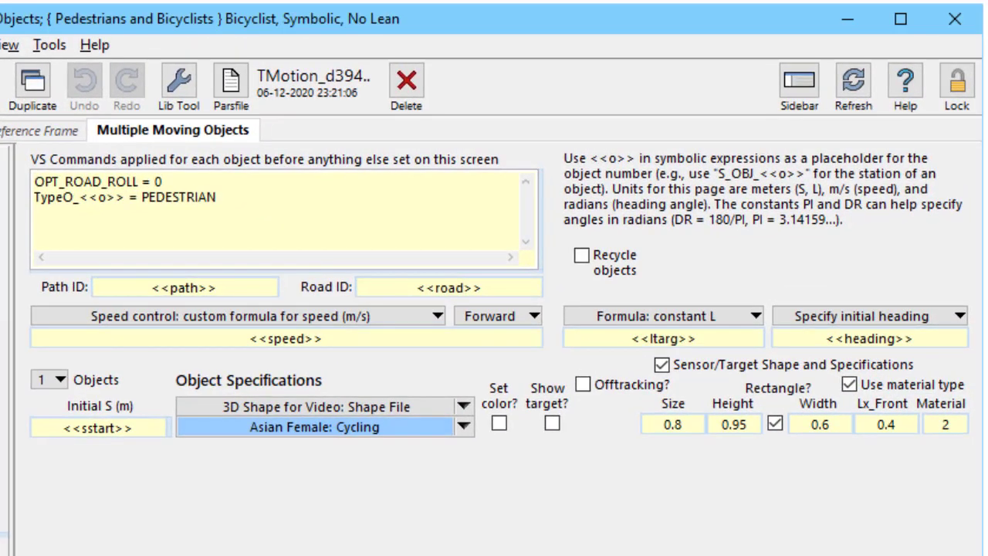
Step: Check the no-lean bicyclist's per-object VS commands and preview its Asian Female: Cycling shape in 3D
key("Tab")
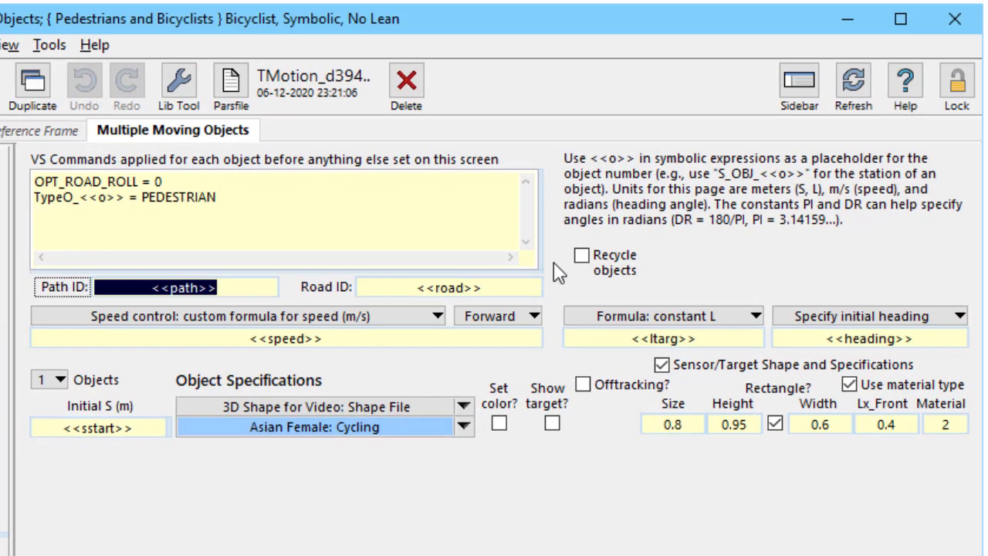
left_click(454, 225)
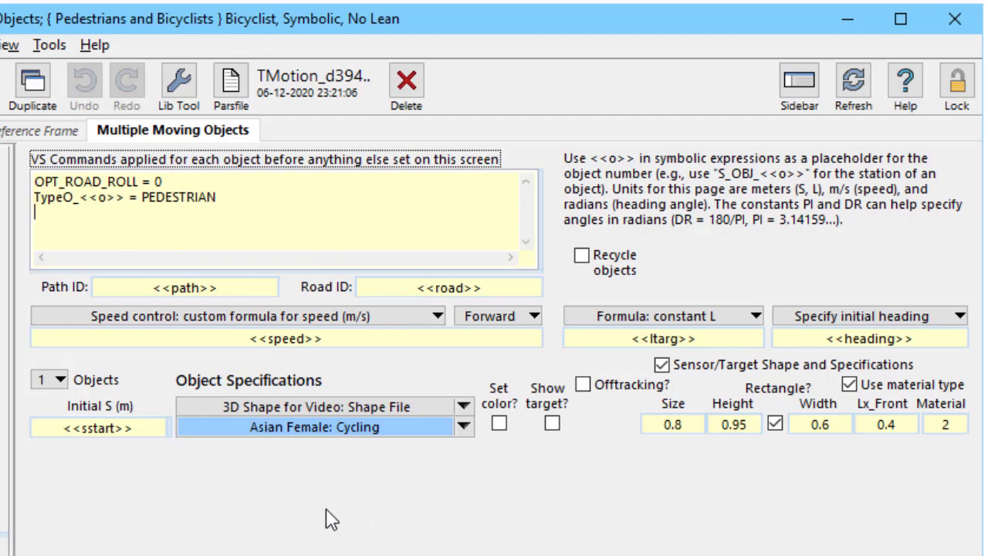
left_click(340, 430)
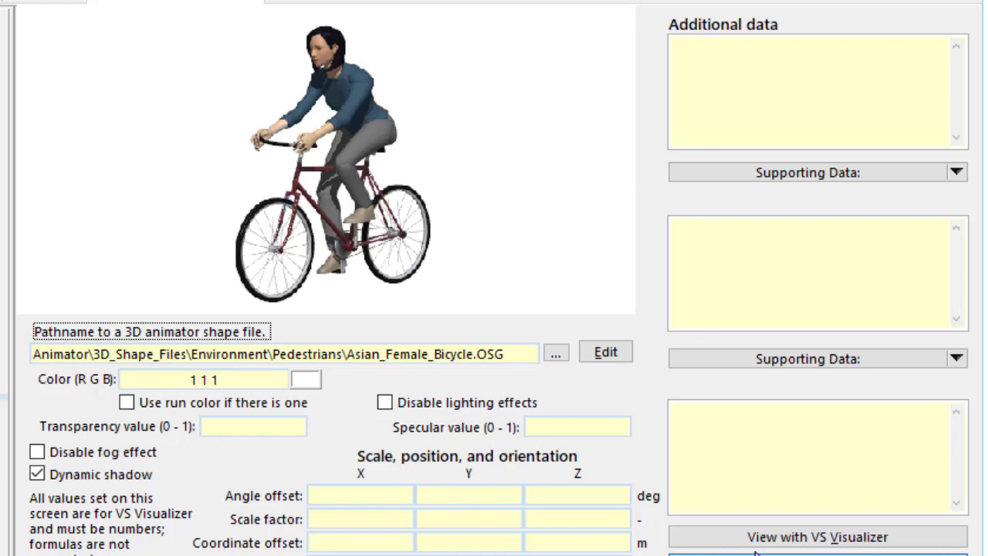
left_click(742, 536)
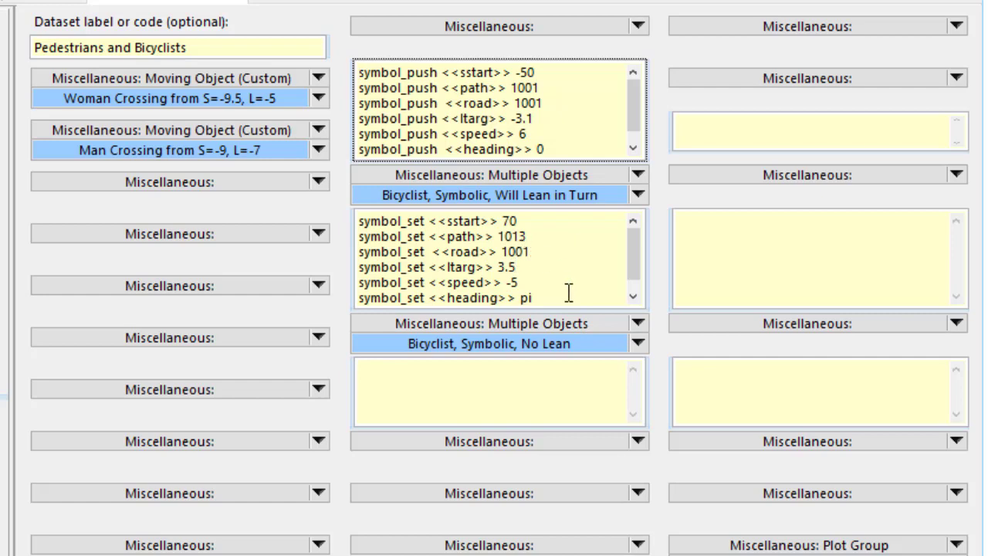
Step: Highlight the two bicyclists' symbol_set lines to review their values, then deselect them
left_click_drag(568, 292, 342, 199)
left_click(465, 222)
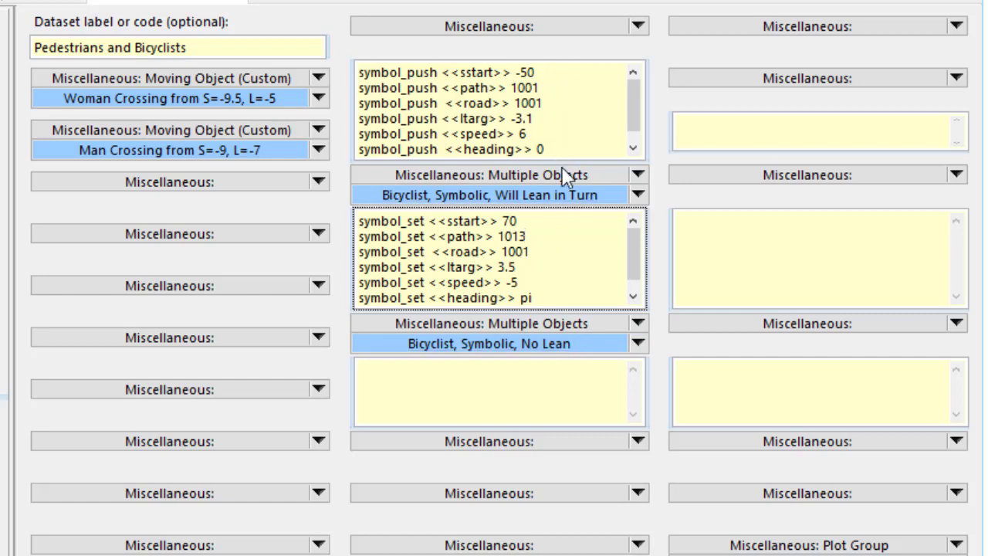
Step: Open the Will Lean in Turn bicyclist dataset and highlight the ATAN target-lean term on line 6360
left_click(570, 199)
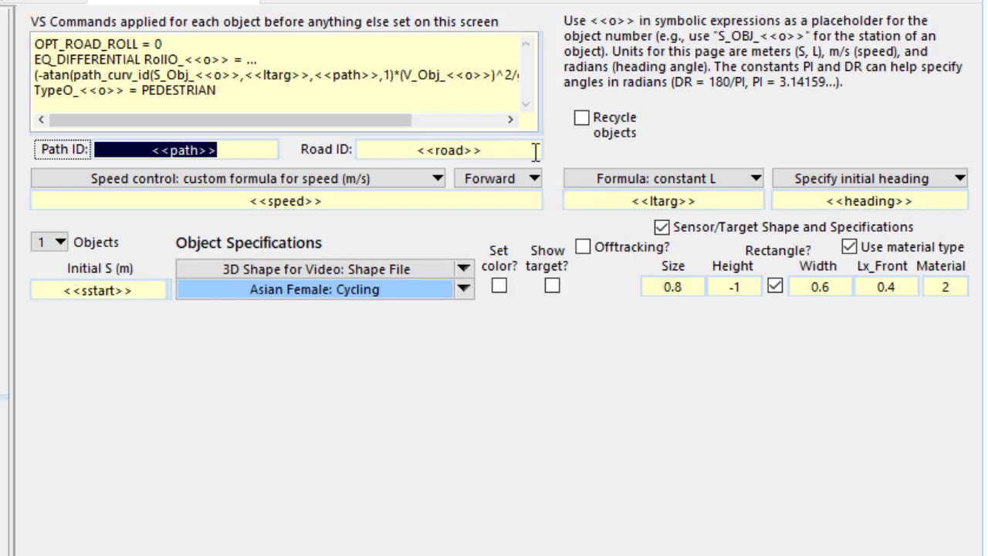
left_click(394, 90)
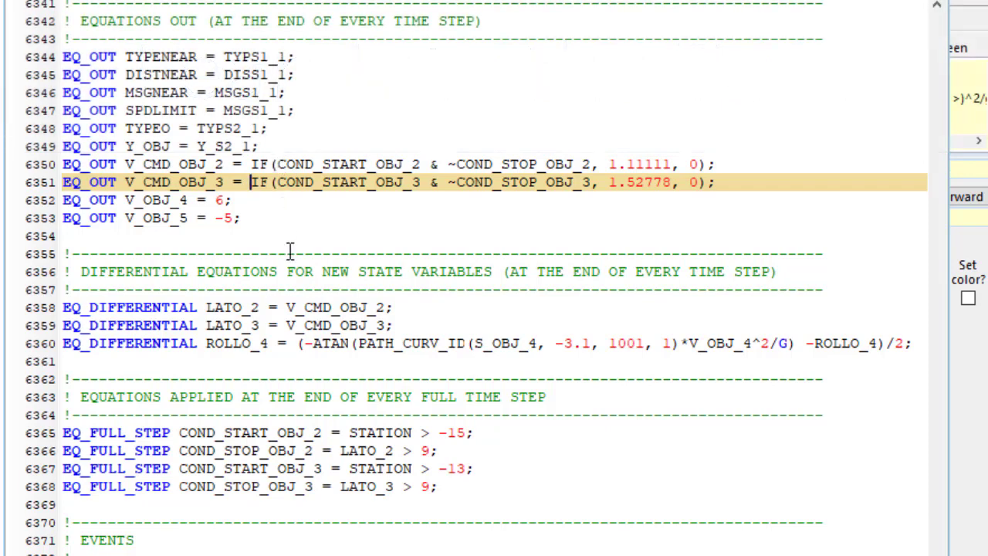
left_click(186, 200)
key("Down")
key("End")
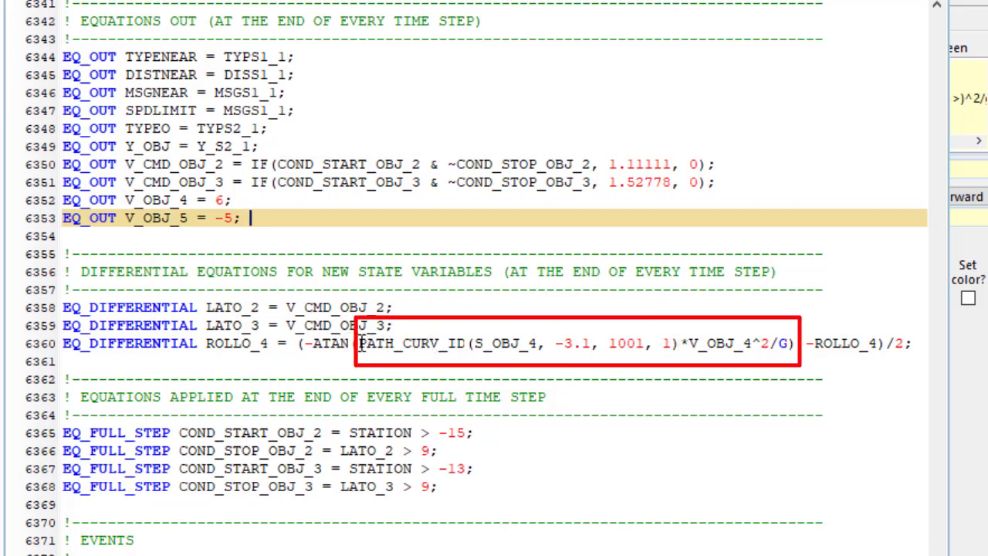
left_click_drag(312, 344, 795, 340)
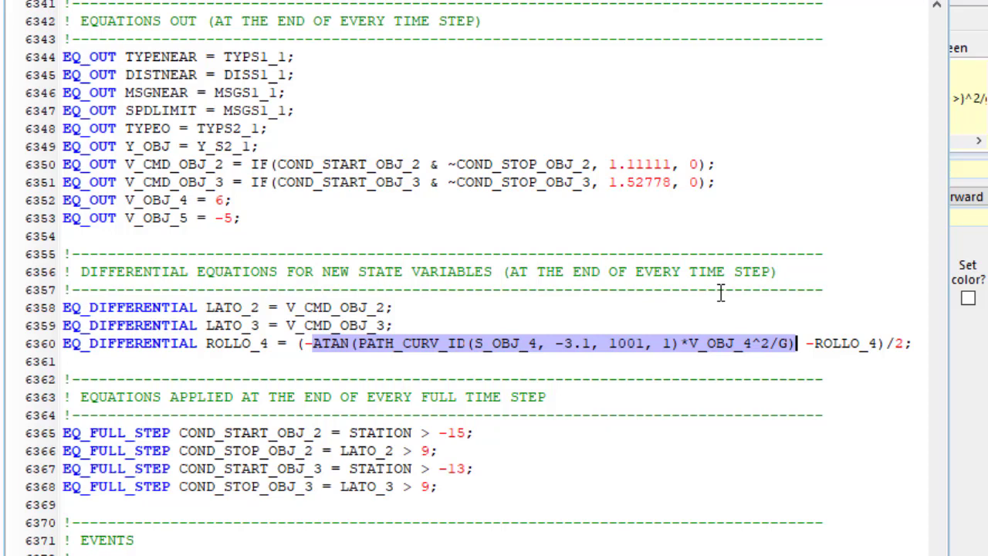
left_click(628, 271)
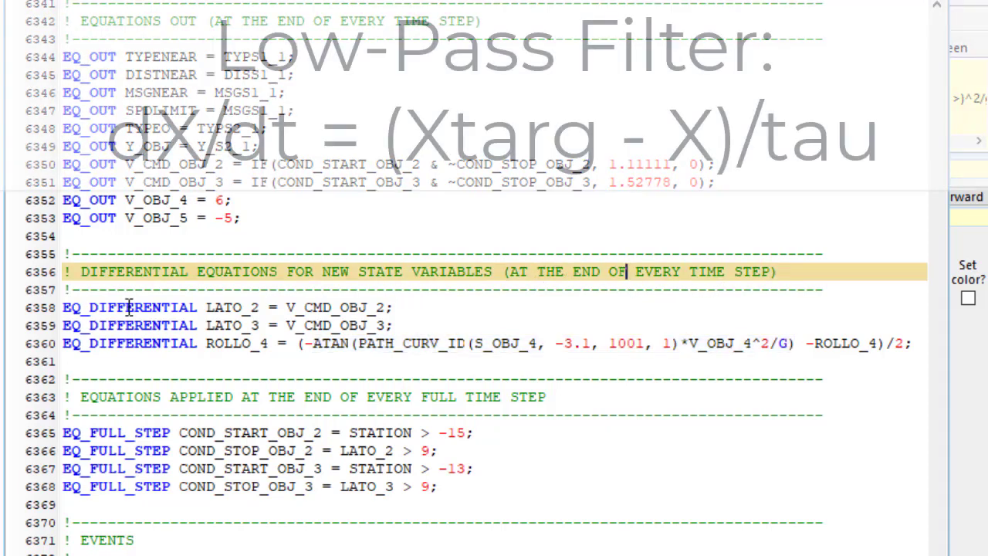
Step: Highlight ROLLO_4, the ATAN target term and the subtracted ROLLO_4 in the low-pass equation
double_click(214, 345)
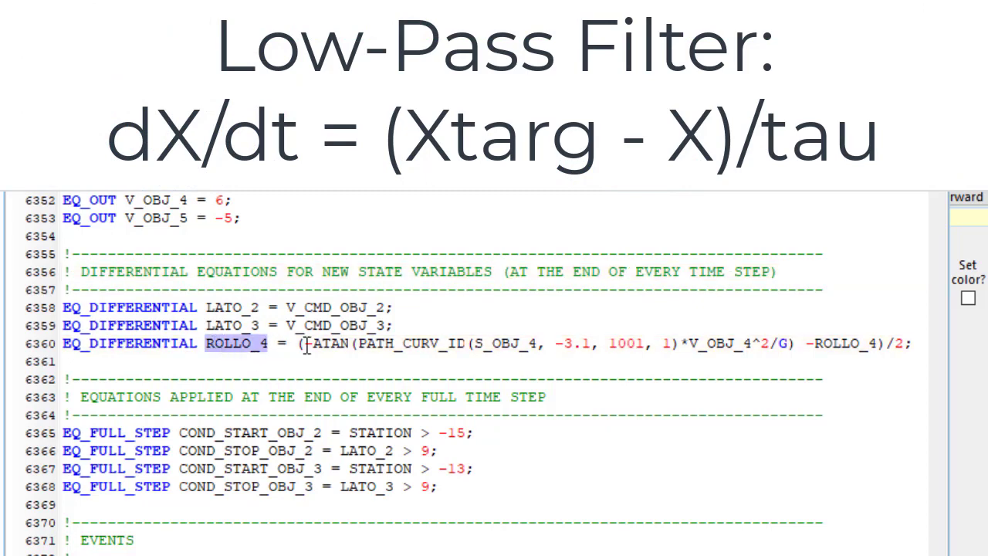
left_click_drag(311, 344, 508, 325)
left_click_drag(740, 330, 781, 340)
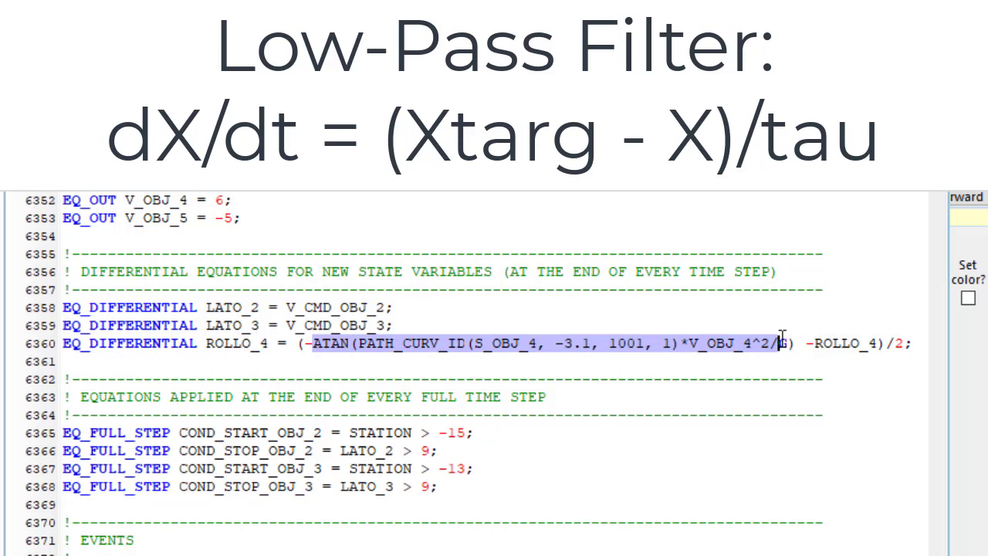
double_click(841, 343)
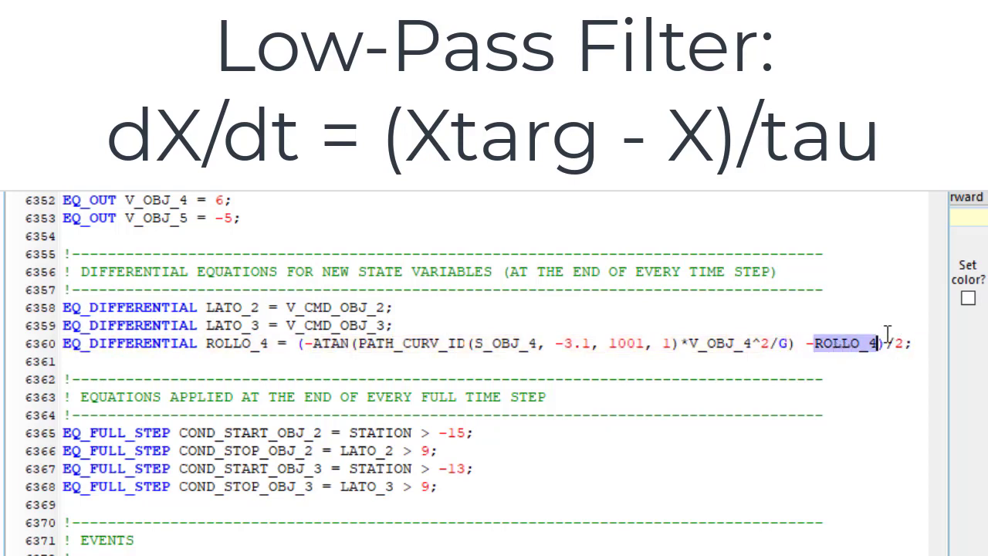
left_click(911, 345)
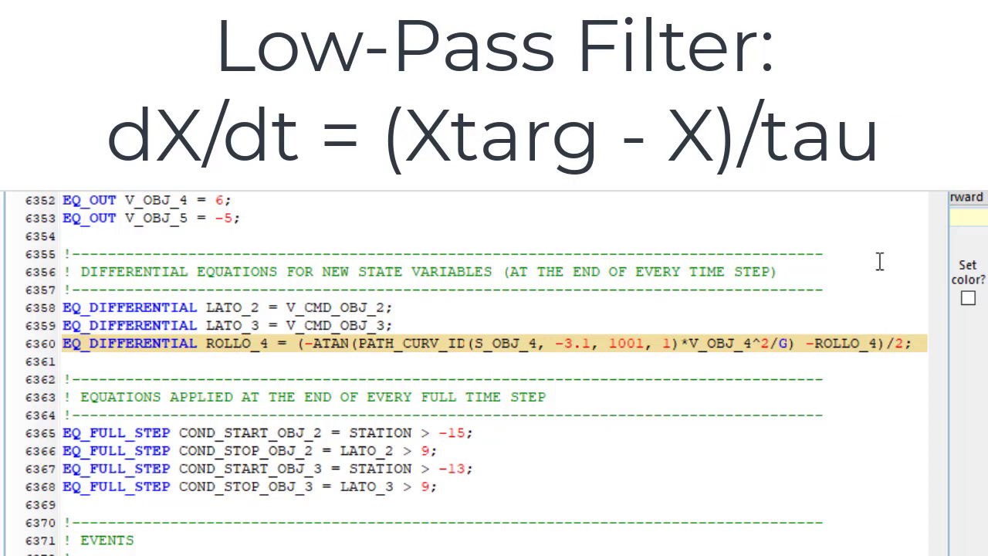